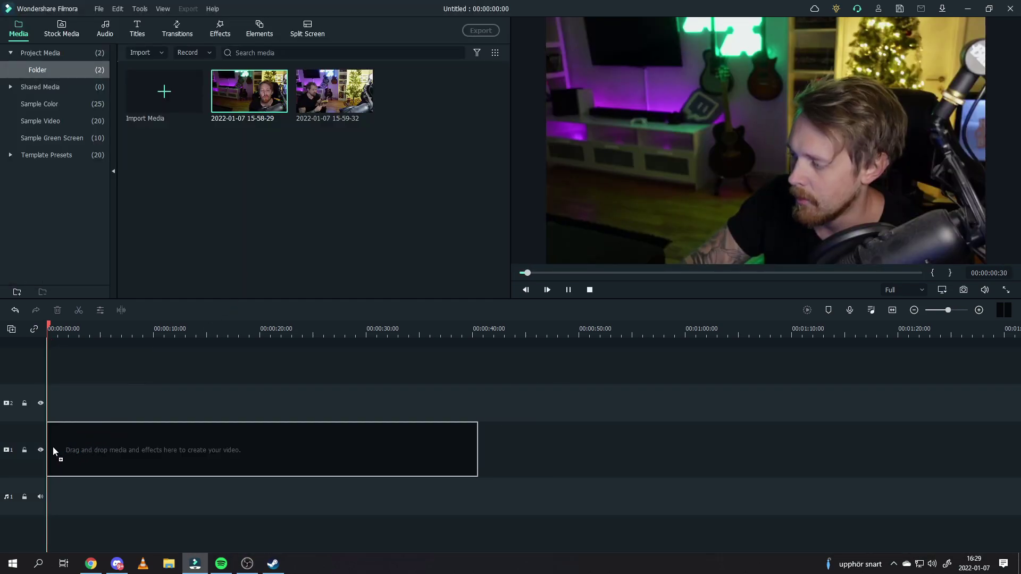
# Step: Place clip 1 on the bottom video track and clip 2 above it, then trim the bottom clip's start
pyautogui.moveTo(104, 428); pyautogui.dragTo(51, 448)
pyautogui.moveTo(339, 88); pyautogui.dragTo(140, 396)
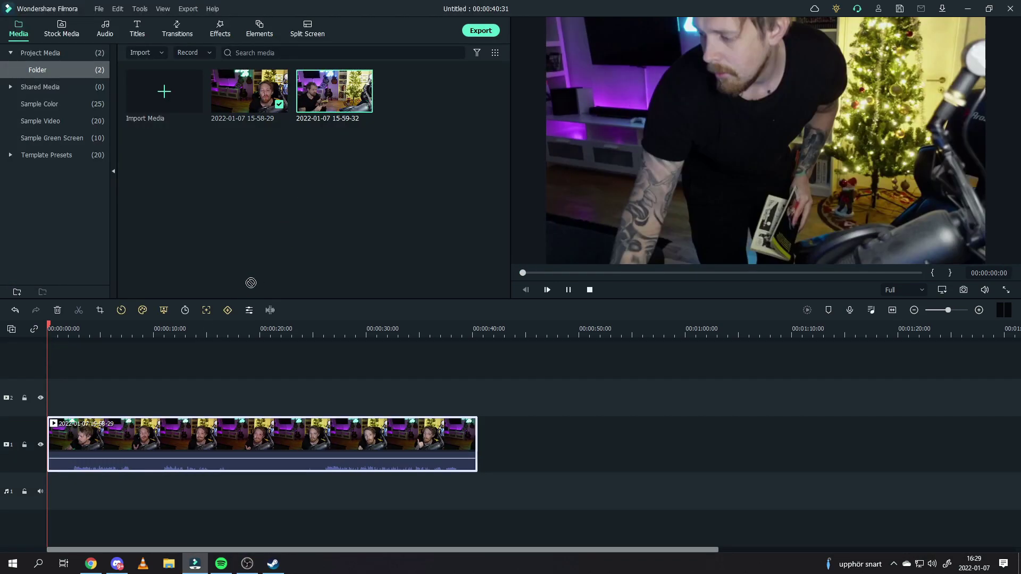
pyautogui.click(79, 439)
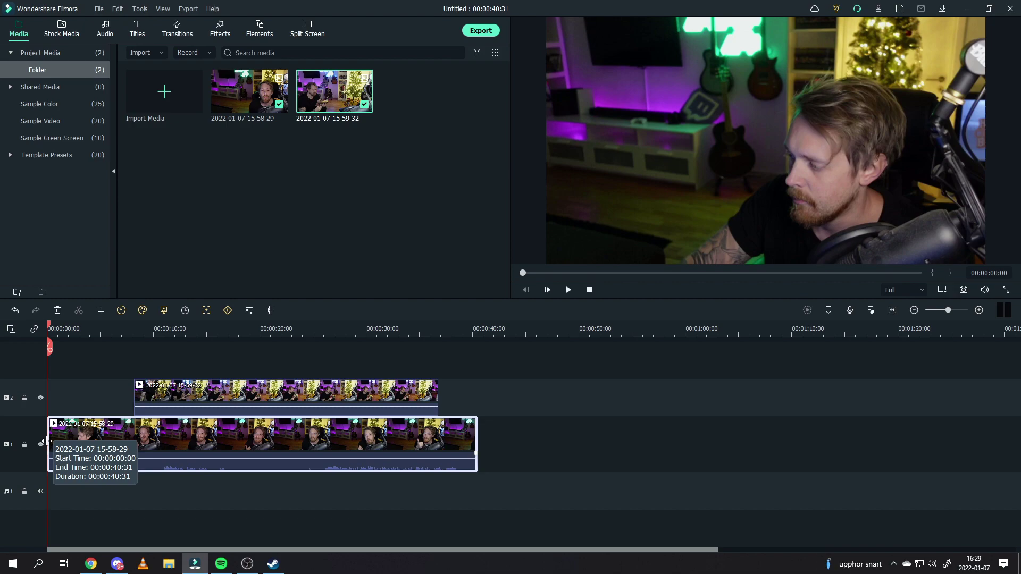
pyautogui.moveTo(60, 441); pyautogui.dragTo(108, 428)
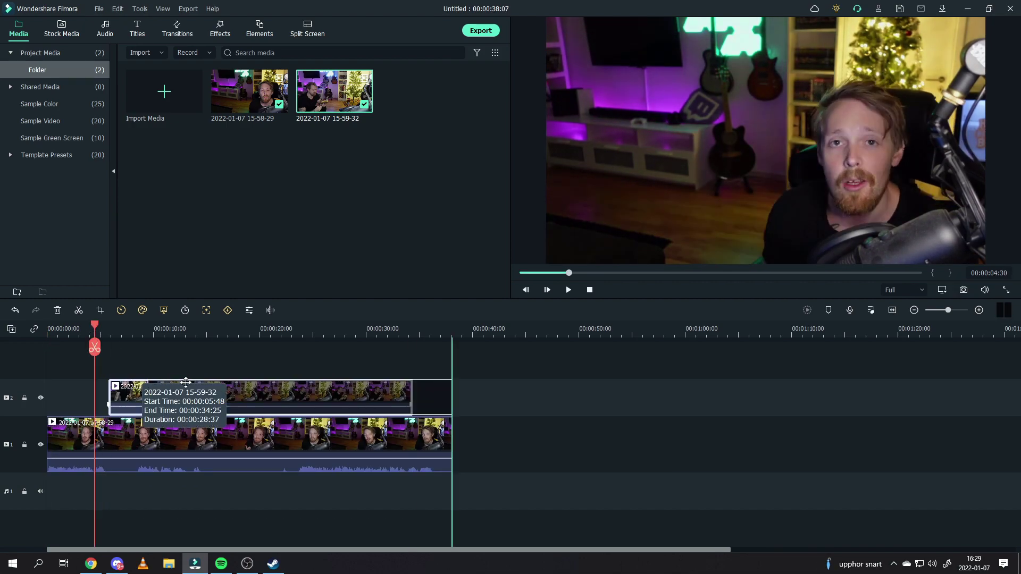
# Step: Align the top clip's start with the playhead near six seconds and trim it to start at 6:33
pyautogui.moveTo(128, 391); pyautogui.dragTo(168, 391)
pyautogui.moveTo(97, 327); pyautogui.dragTo(116, 335)
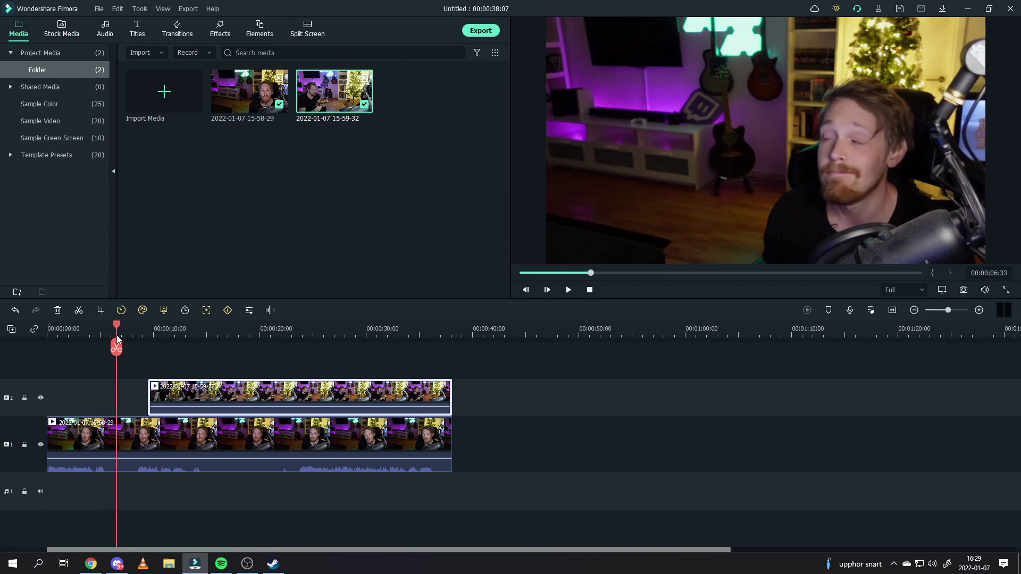
pyautogui.moveTo(202, 397); pyautogui.dragTo(116, 396)
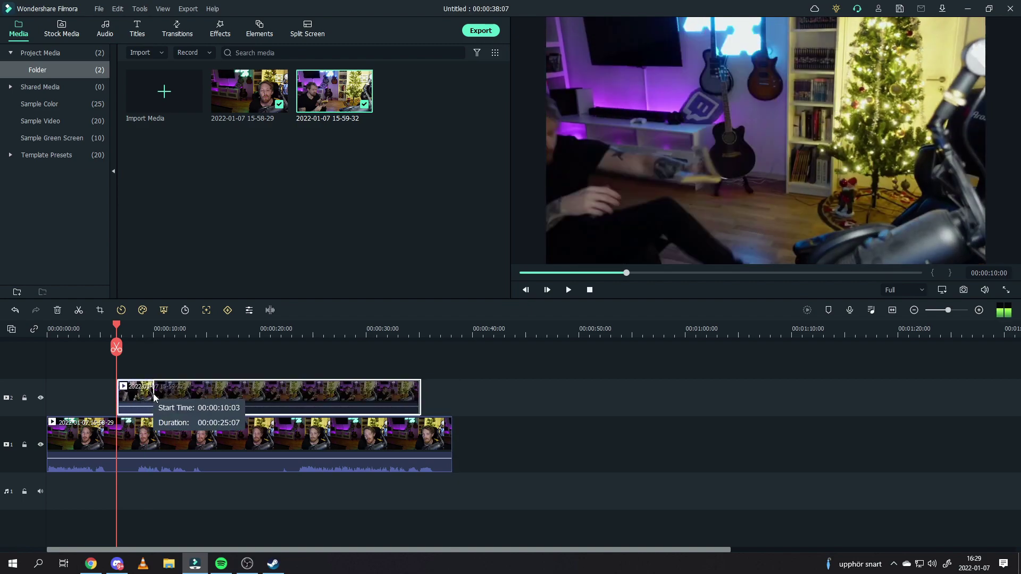
pyautogui.moveTo(140, 399); pyautogui.dragTo(158, 399)
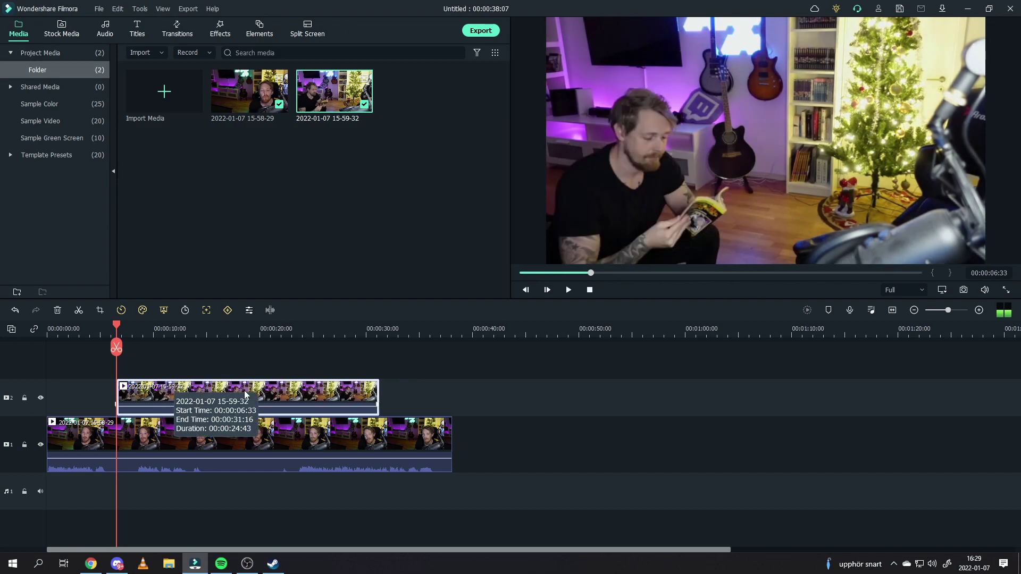
pyautogui.moveTo(172, 397)
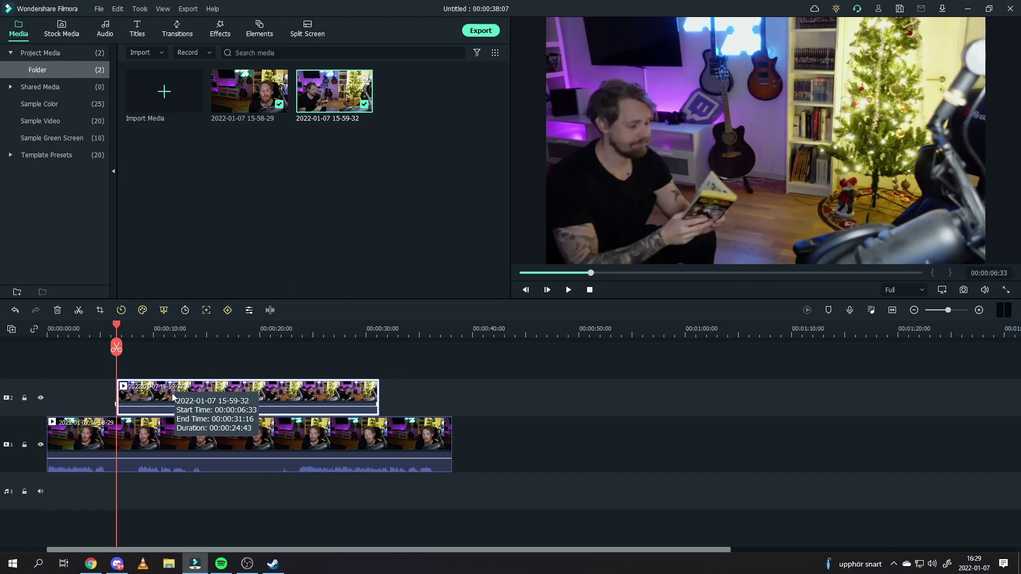
# Step: Apply a Double line mask to the top clip
pyautogui.doubleClick(173, 397)
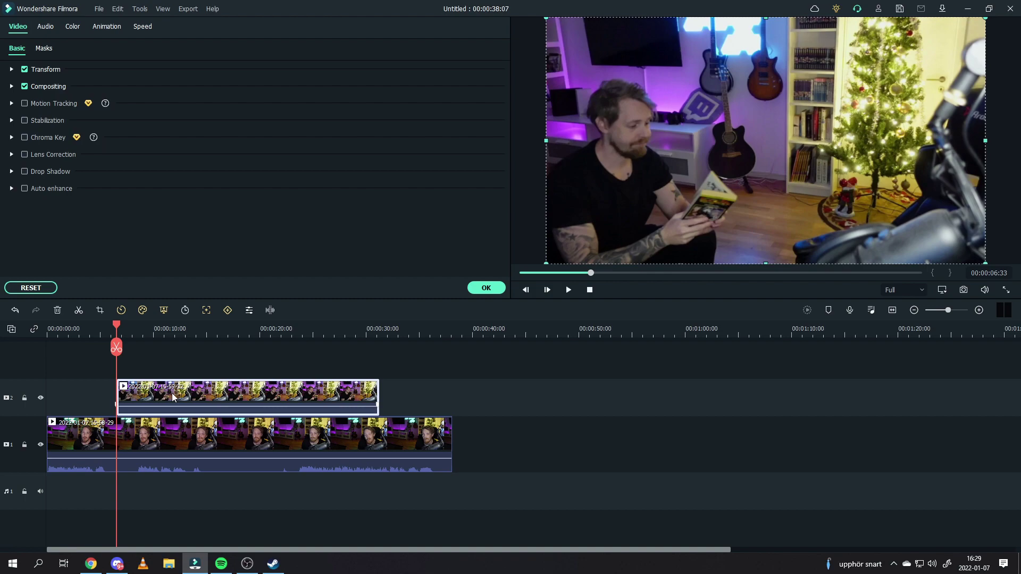
pyautogui.click(45, 48)
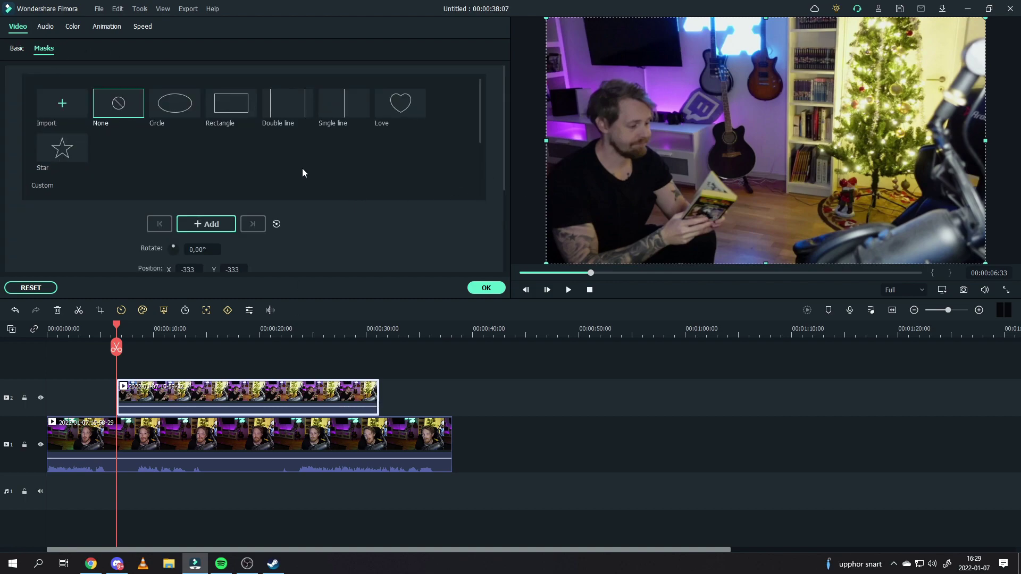
pyautogui.click(288, 105)
# Step: Drag the mask band left in the preview so both takes appear side by side
pyautogui.moveTo(773, 153); pyautogui.dragTo(654, 147)
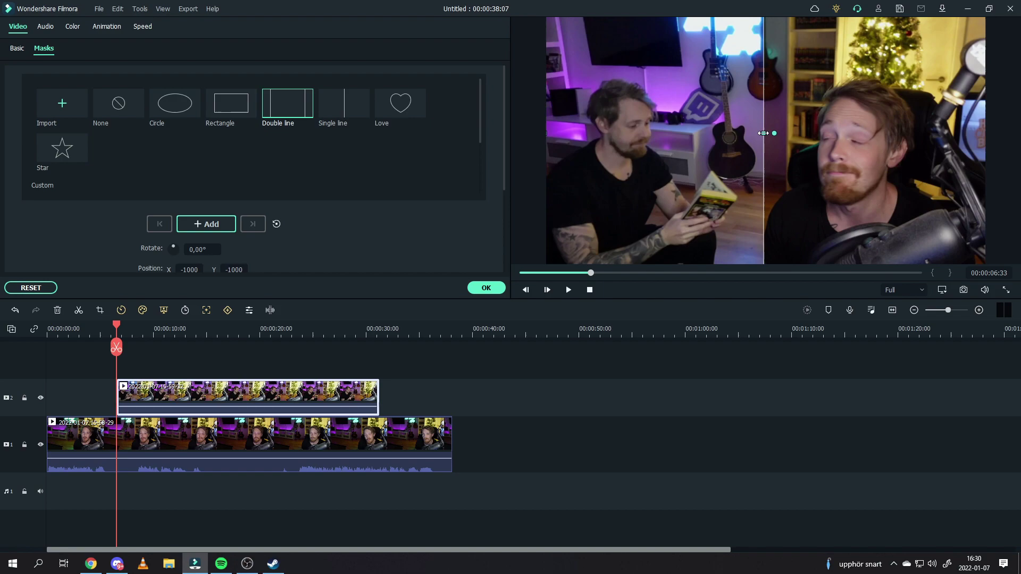
pyautogui.moveTo(763, 134)
pyautogui.mouseDown()
pyautogui.moveTo(834, 134)
pyautogui.moveTo(747, 135)
pyautogui.mouseUp()
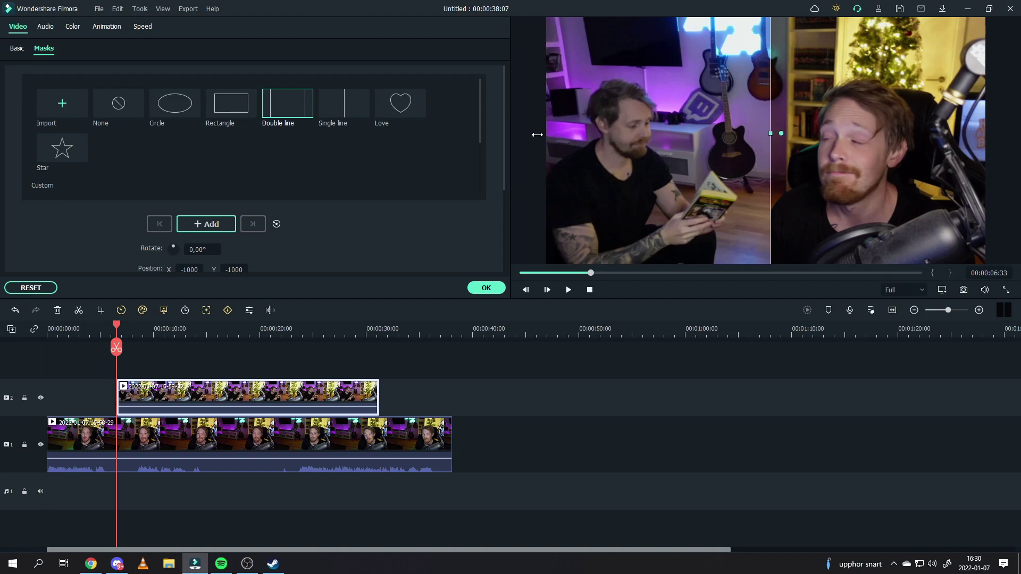
pyautogui.moveTo(718, 157); pyautogui.dragTo(702, 155)
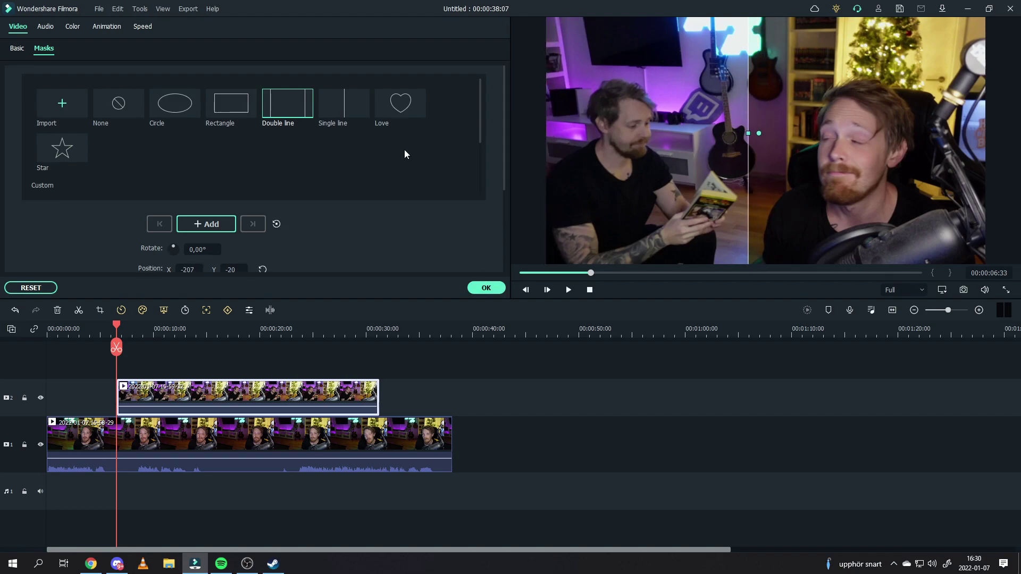
pyautogui.scroll(-2, 302, 186)
pyautogui.scroll(-1, 356, 239)
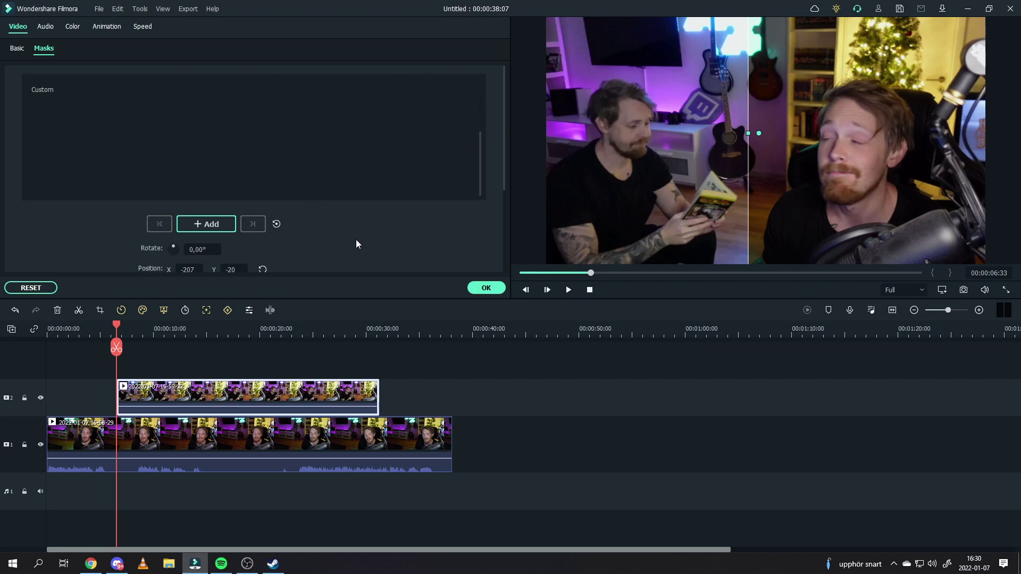